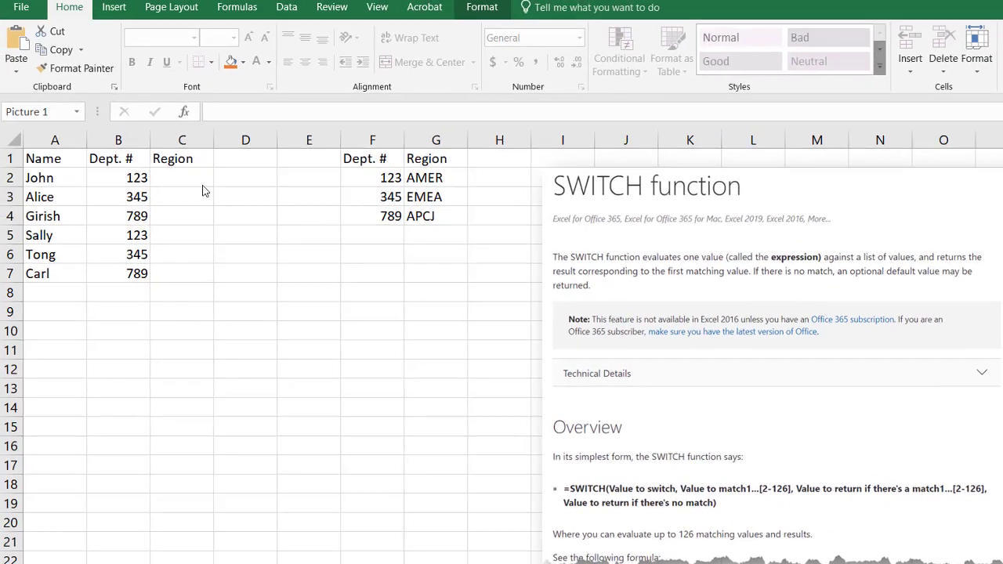
- Enter =LOOKUP(B2,$F$2:$G$4) in C2 so John's department code returns AMER
click(188, 179)
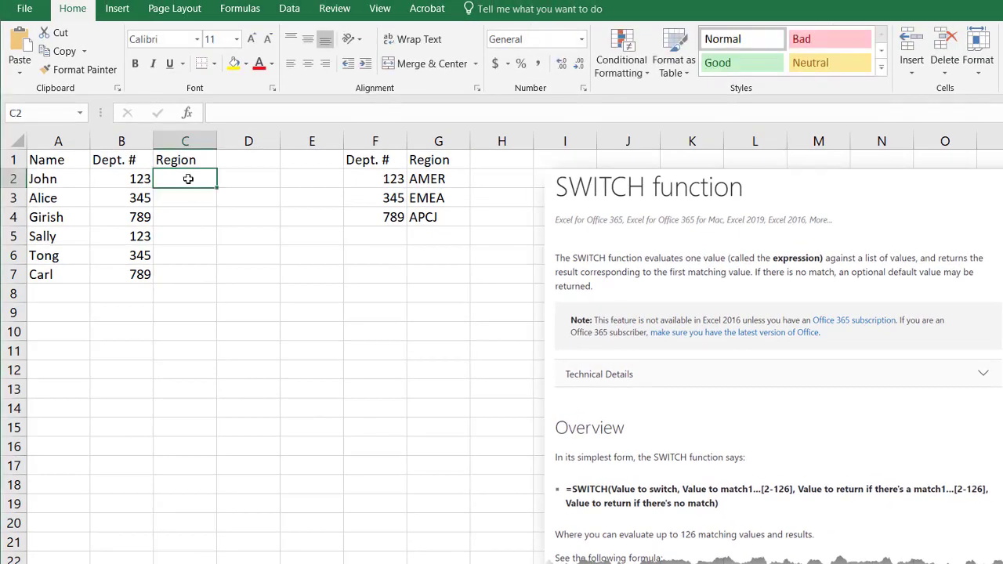
text(=l)
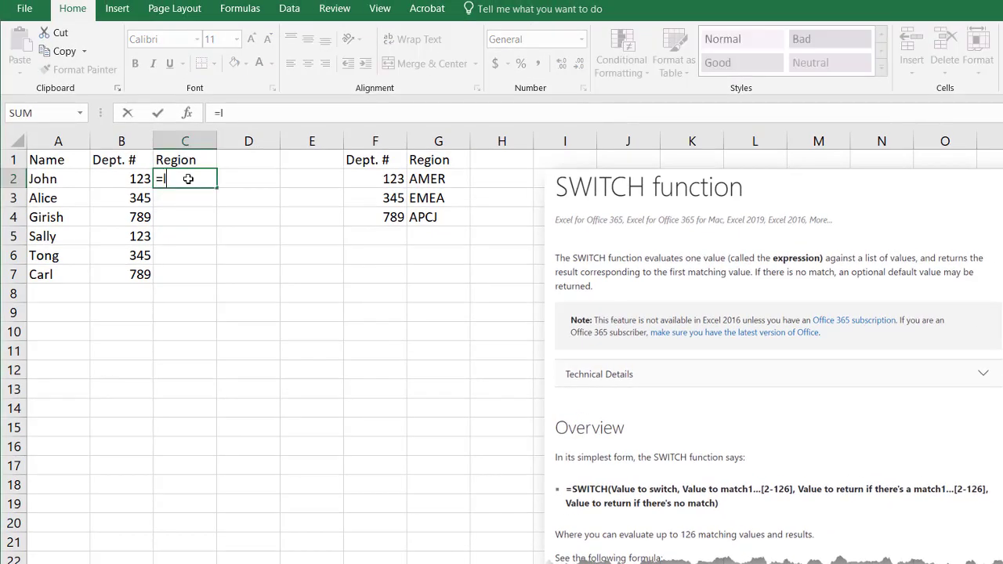
text(ook)
key(Tab)
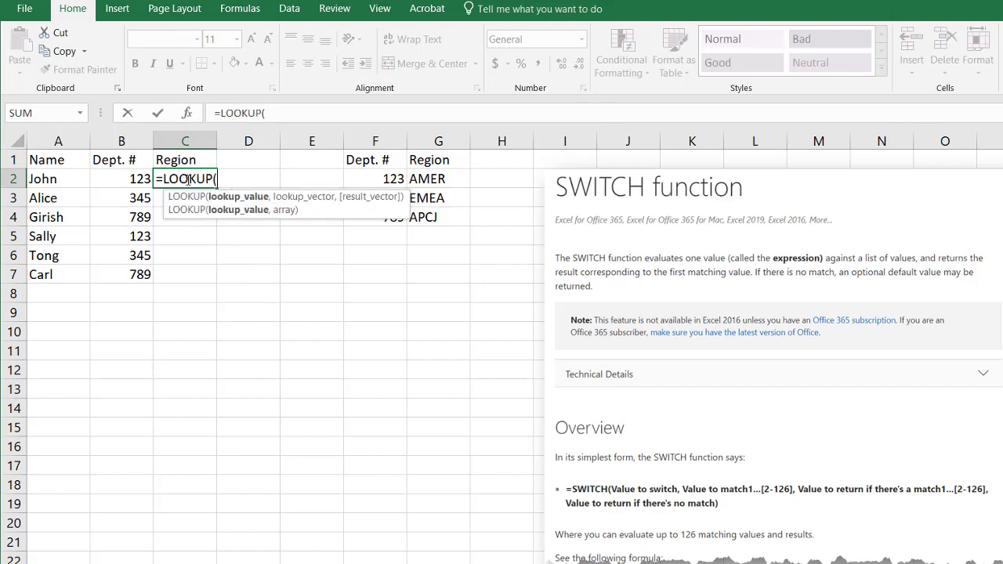
click(112, 179)
text(,)
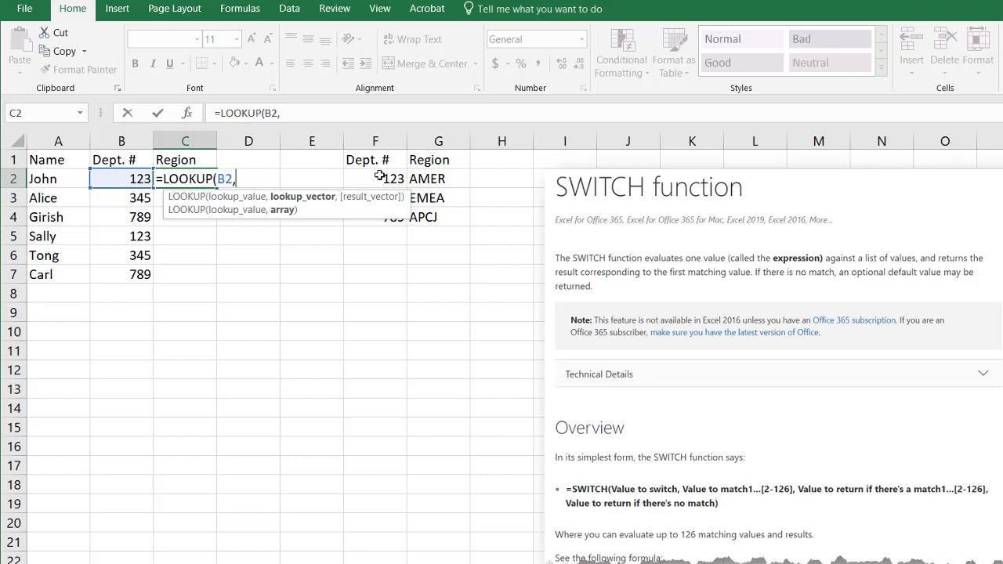
drag(380, 176, 435, 212)
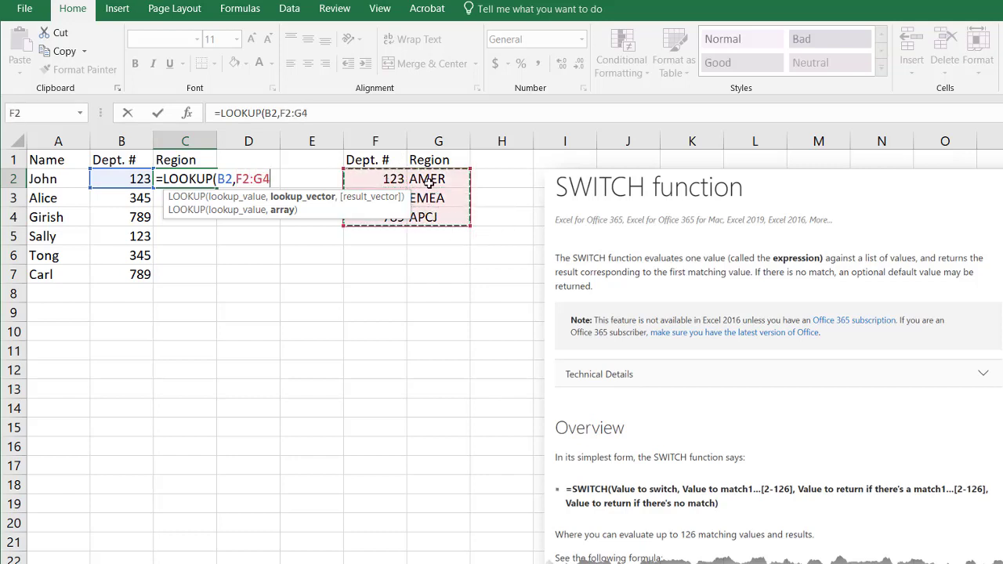
key(F4)
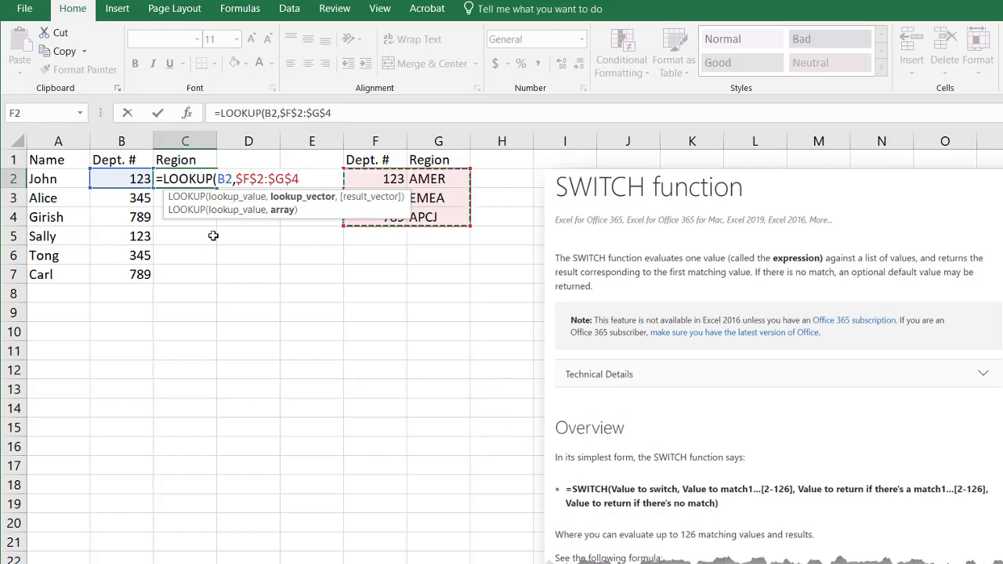
text())
key(Return)
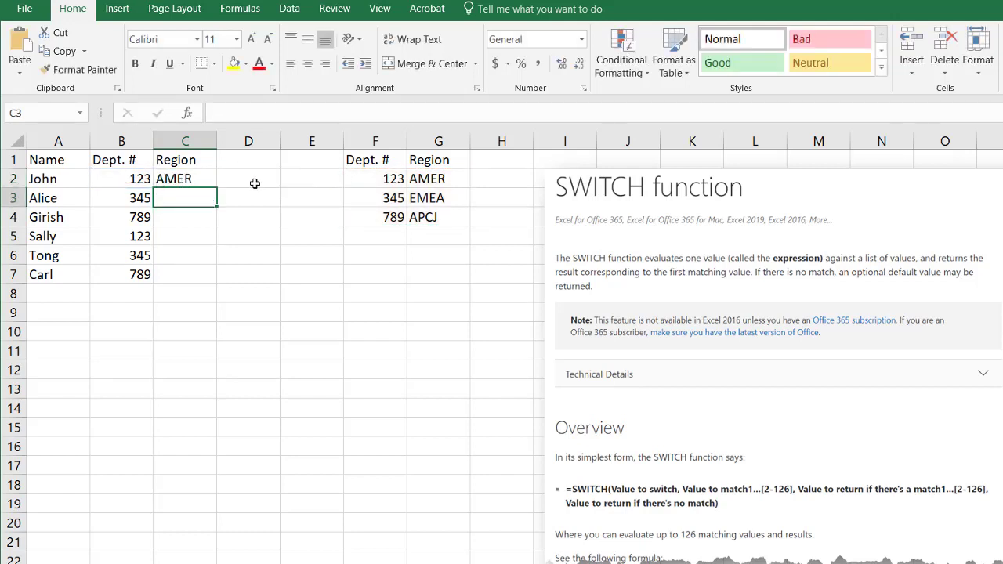
- Fill C2's LOOKUP formula down through C7 so each employee gets AMER, EMEA or APCJ
click(181, 179)
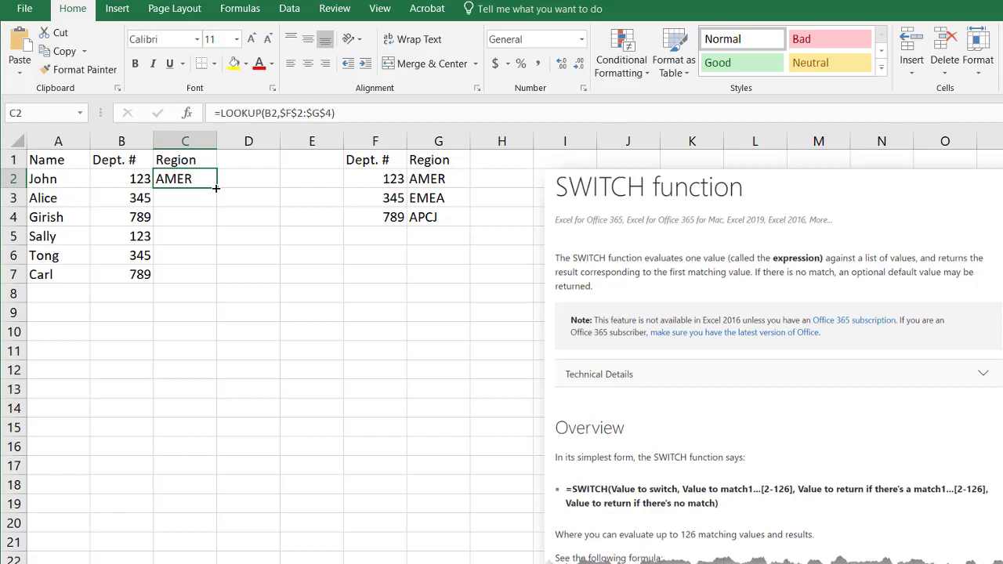
double_click(216, 188)
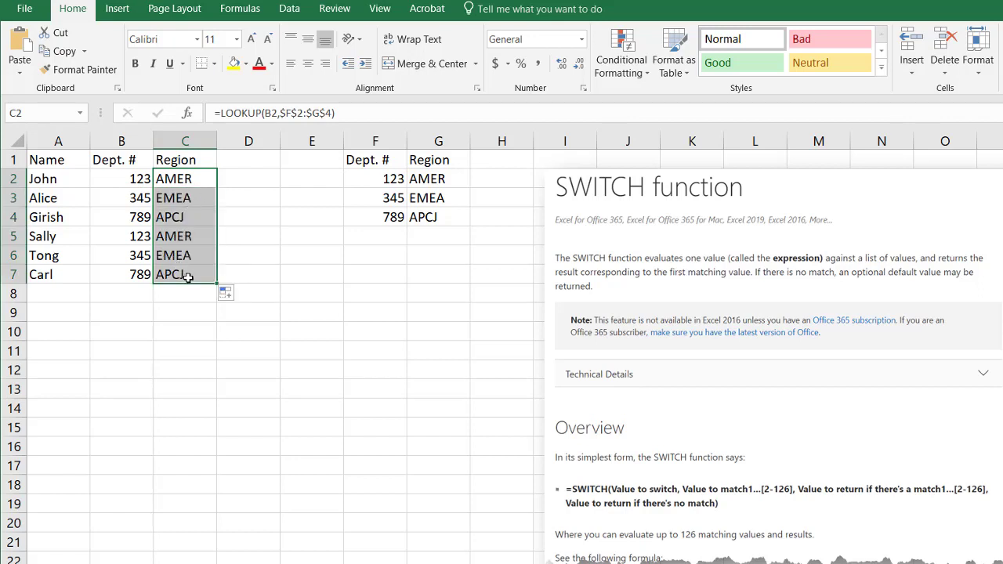
click(376, 199)
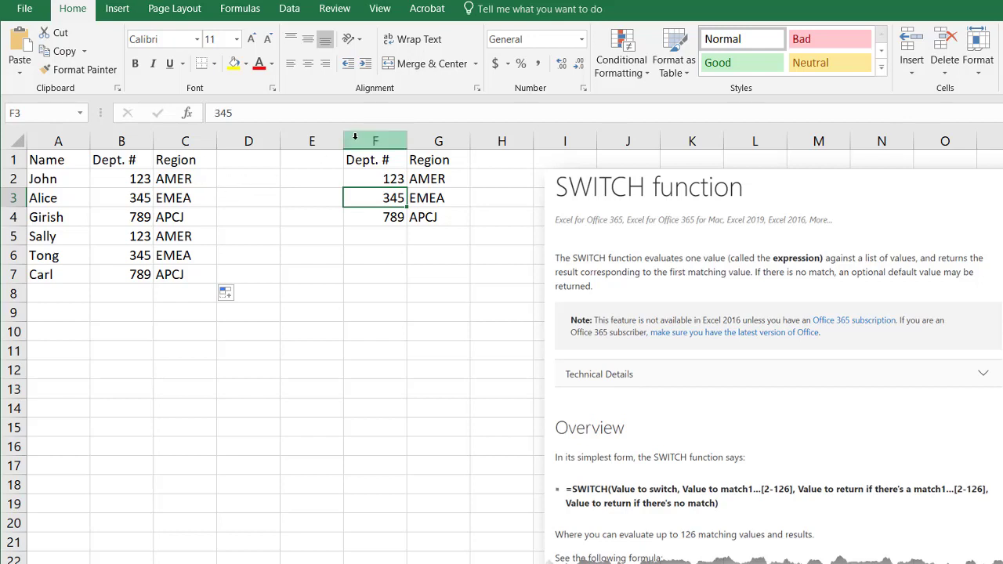
drag(355, 137, 459, 140)
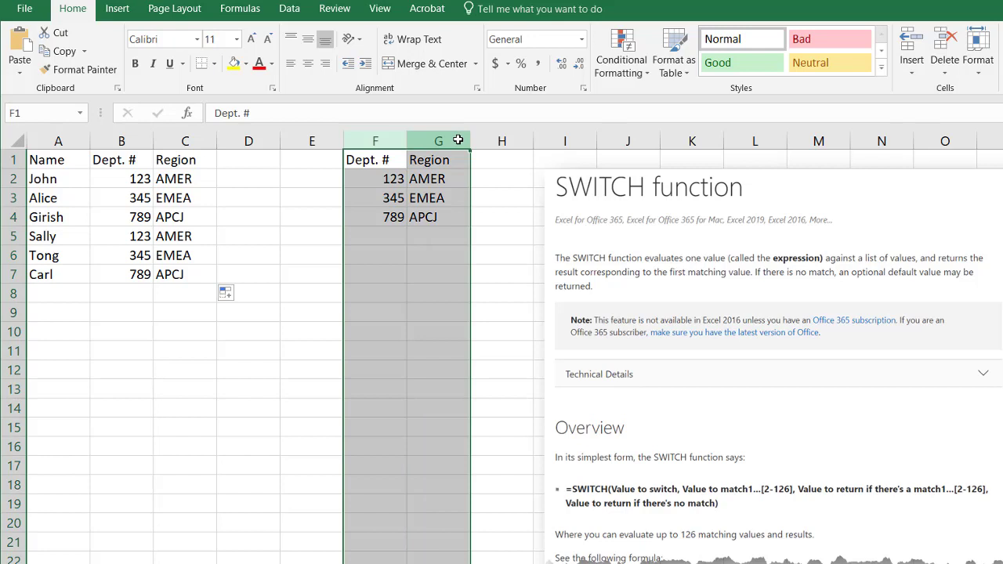
key(Delete)
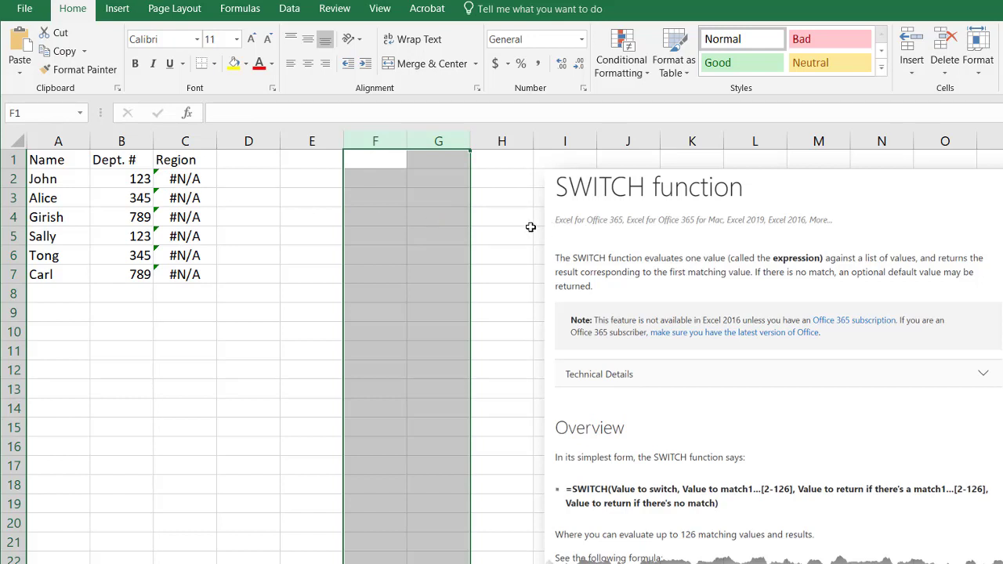
key(ctrl+z)
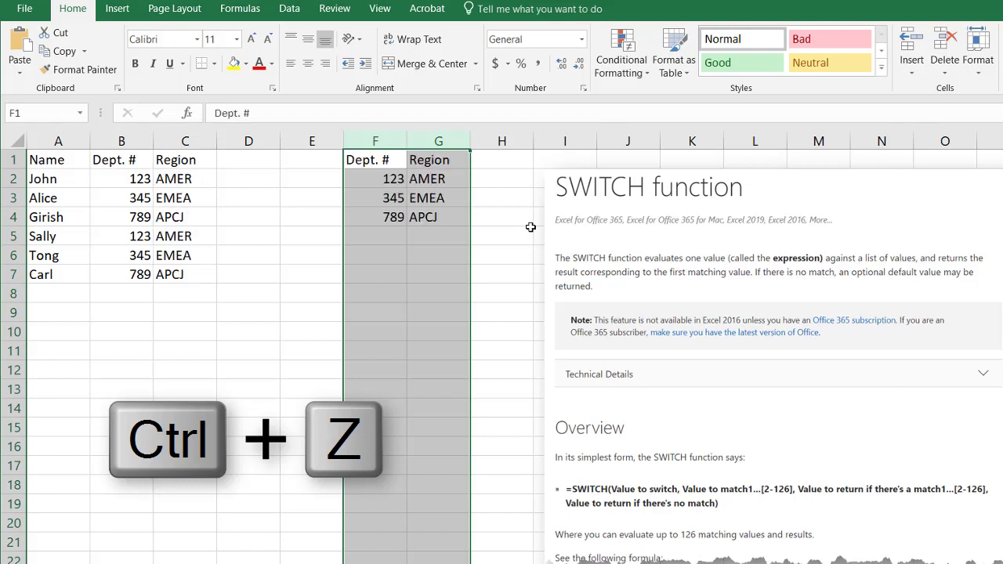
- Clear the Region values in C2:C7 and begin a =SWITCH( formula in C2
drag(194, 174, 170, 270)
key(Delete)
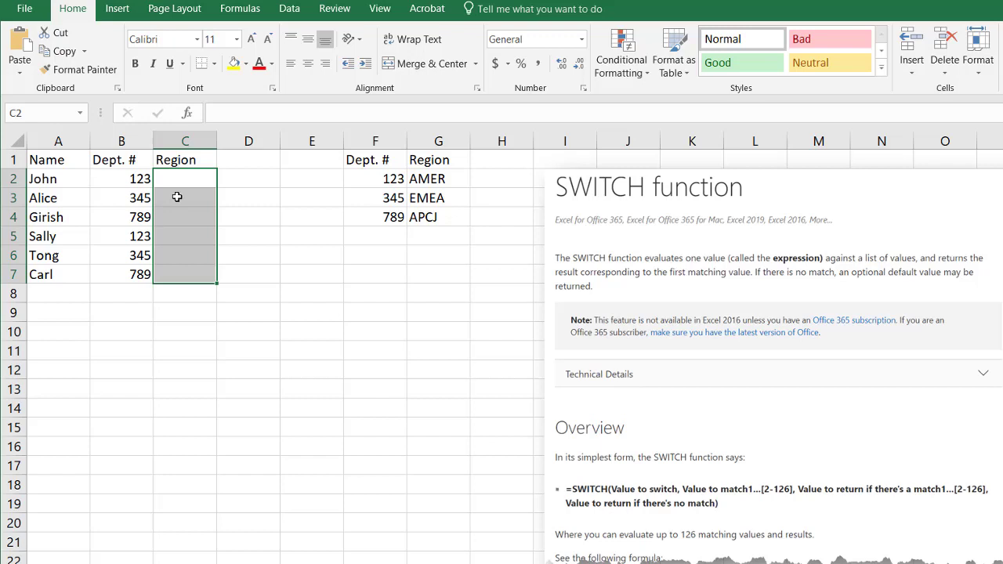
click(184, 179)
text(=swit)
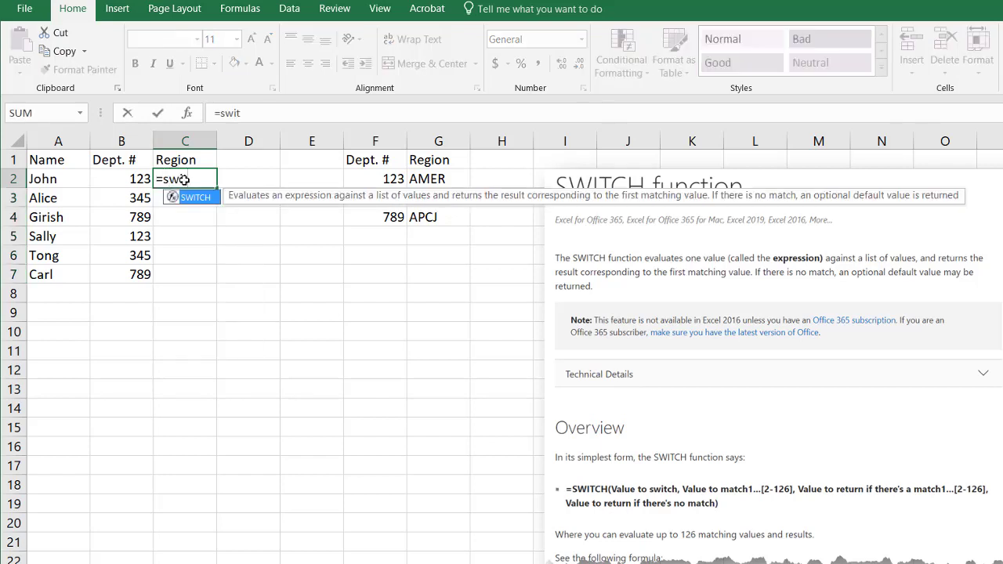
key(Tab)
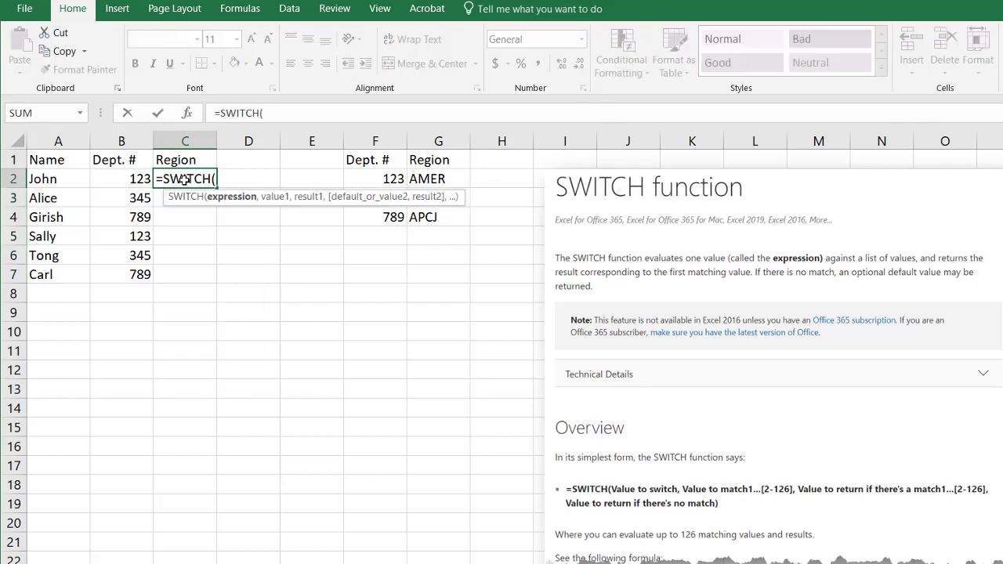
- Complete C2 as =SWITCH(B2,123,"AMER",345,"EMEA",789,"APCJ","Not Found") using literal values
click(134, 180)
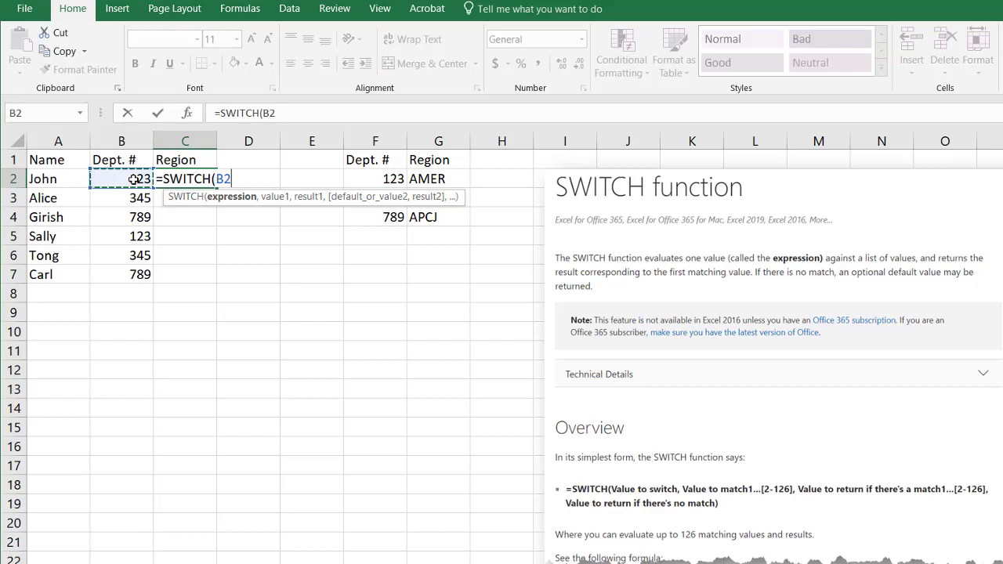
text(,)
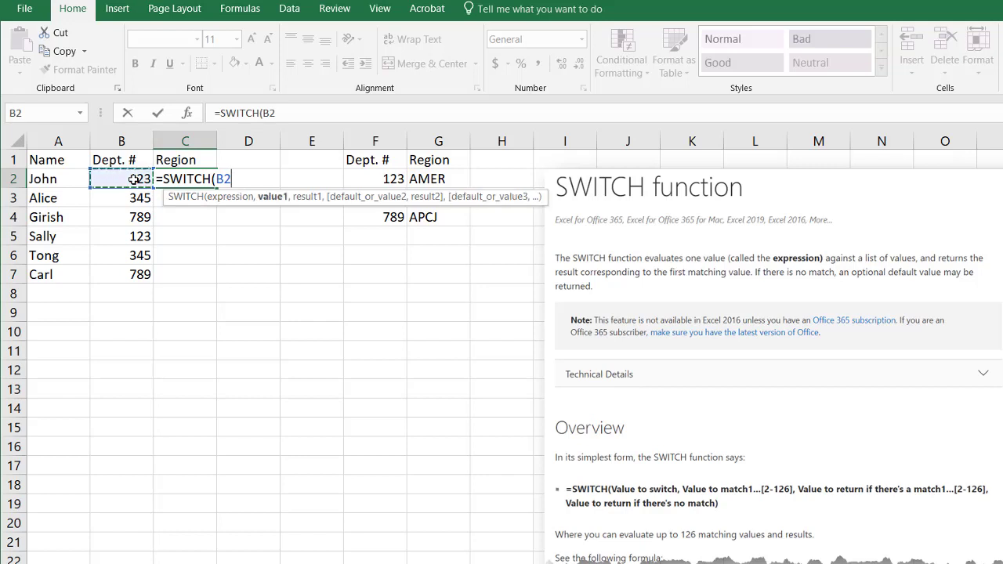
text(,)
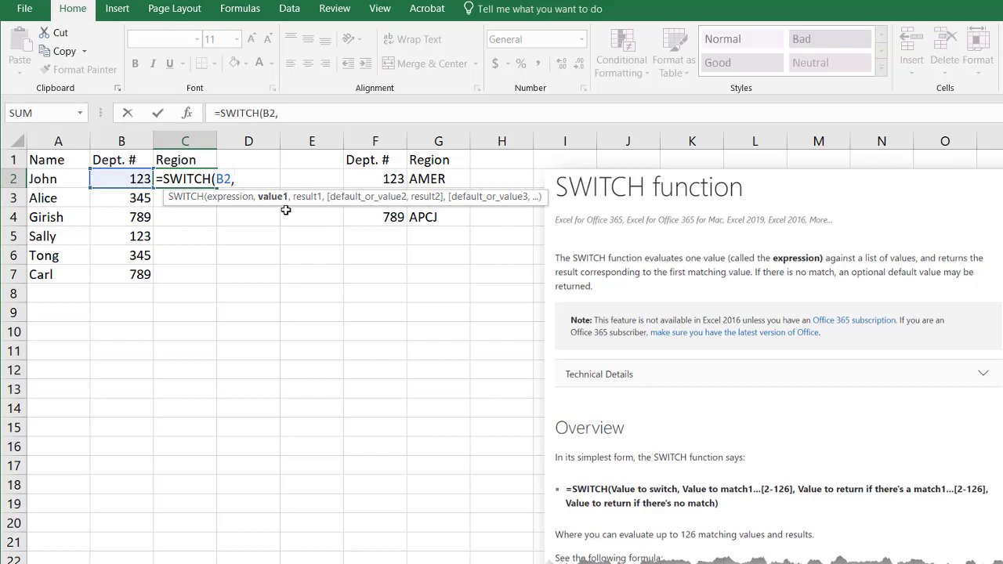
drag(291, 202, 289, 284)
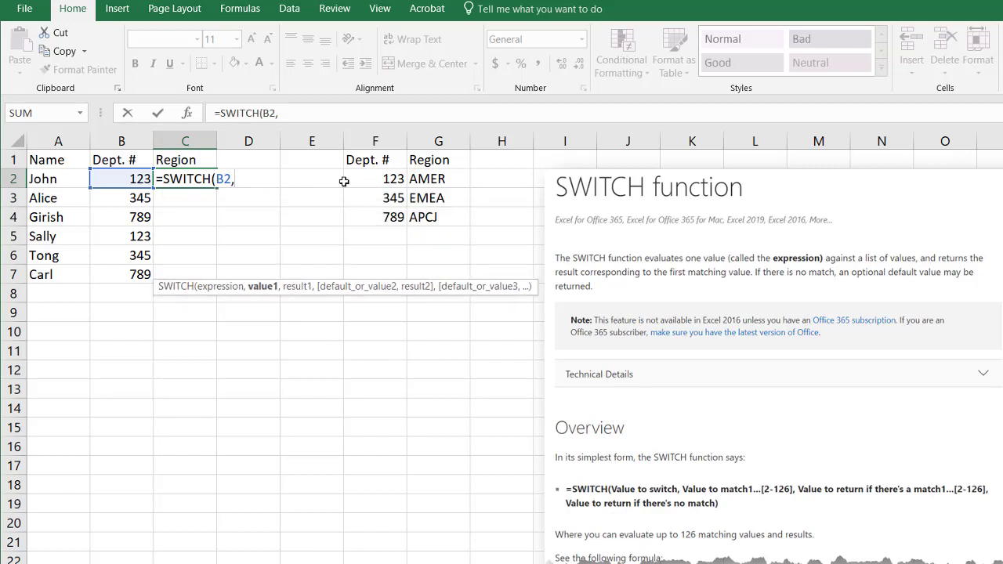
text(123,)
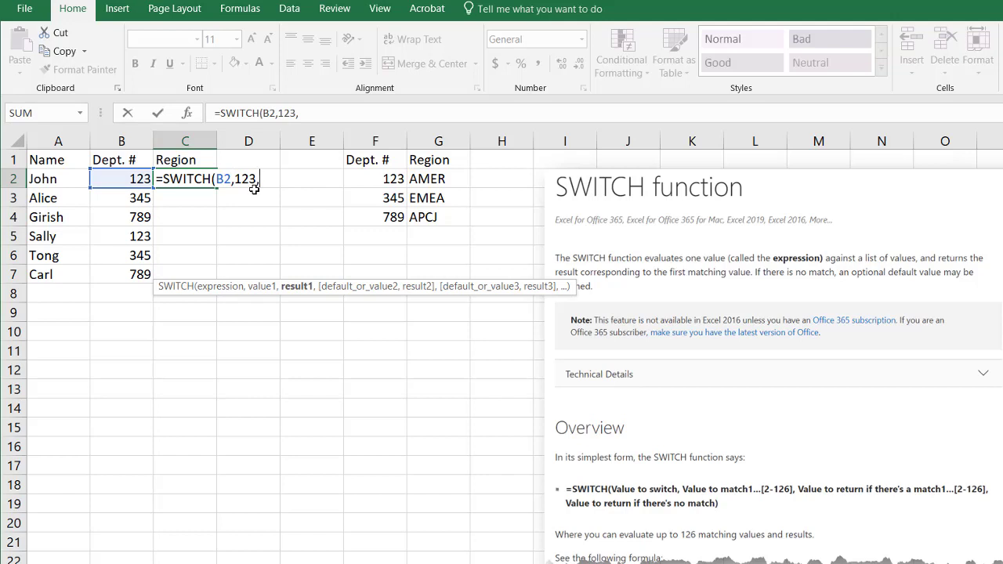
text("AMER",)
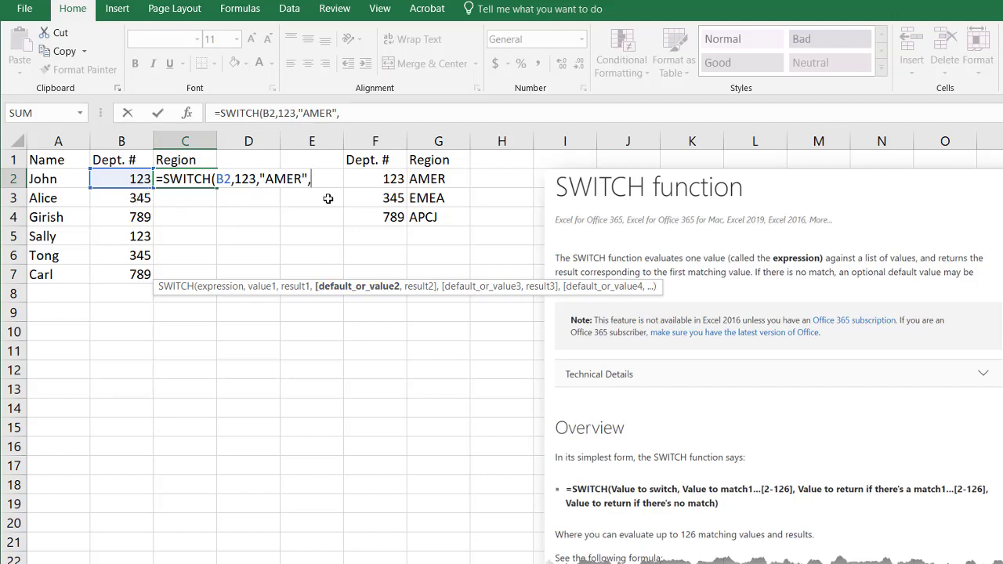
text(345,)
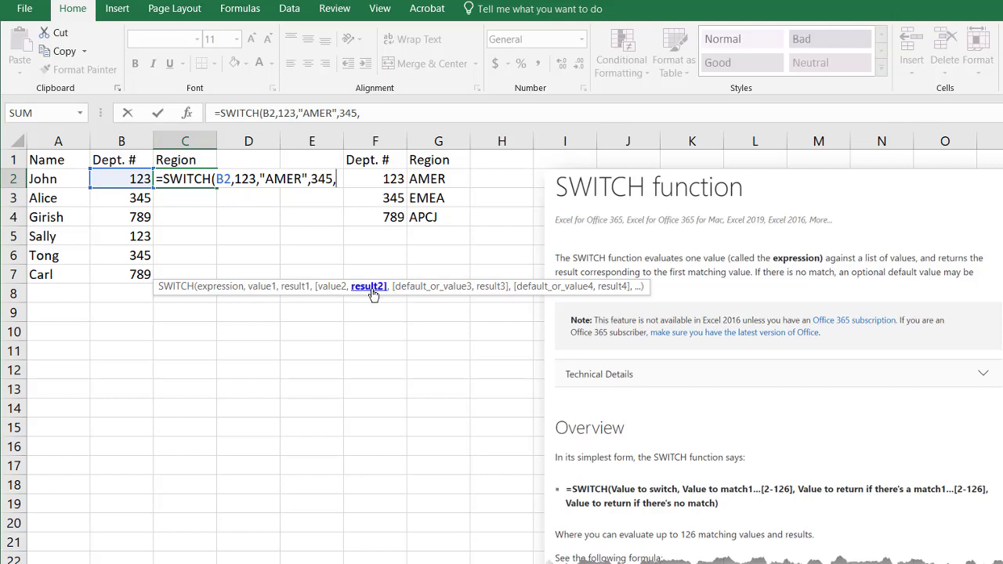
click(415, 205)
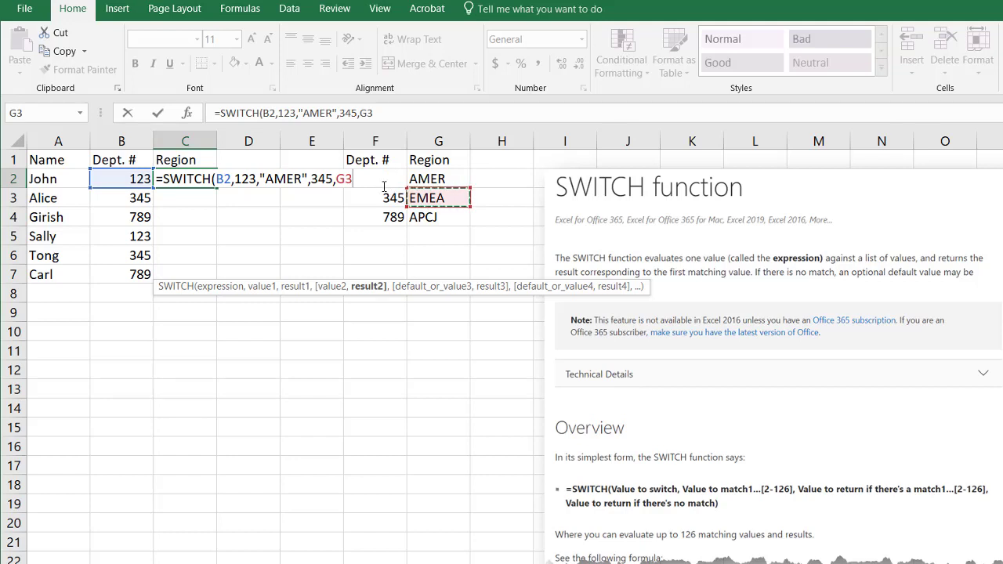
key(BackSpace)
key(BackSpace)
text(")
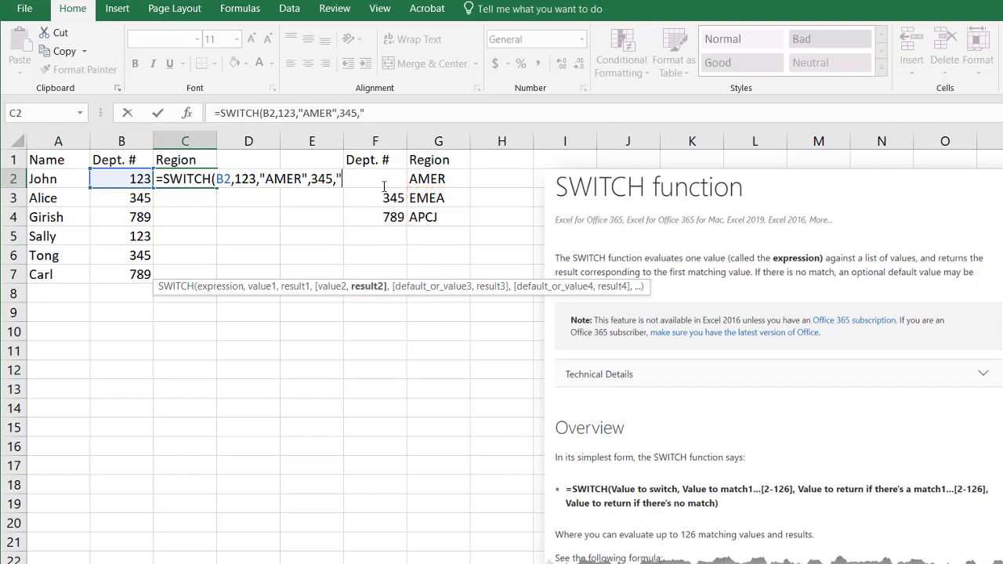
text(EMEA",)
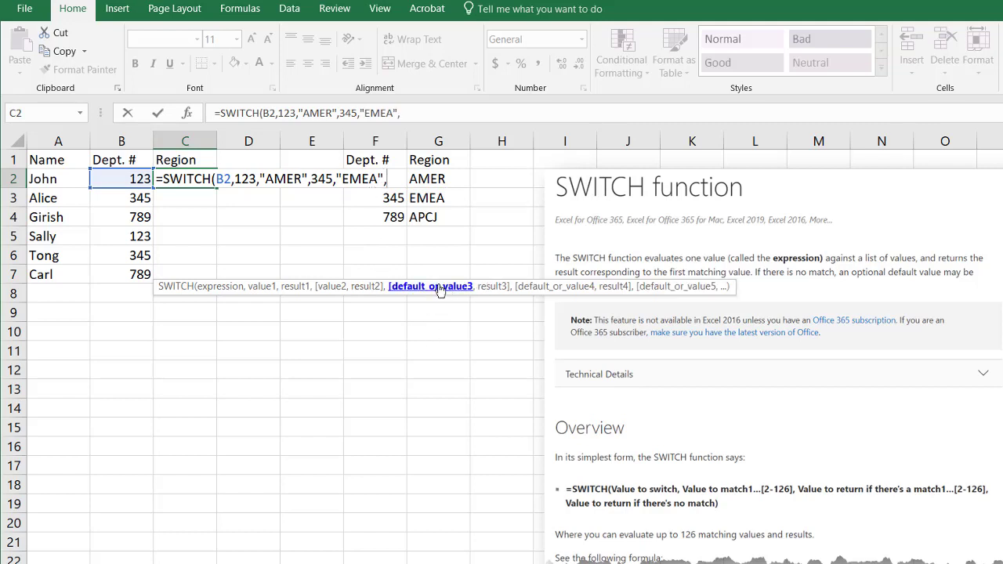
text(789,)
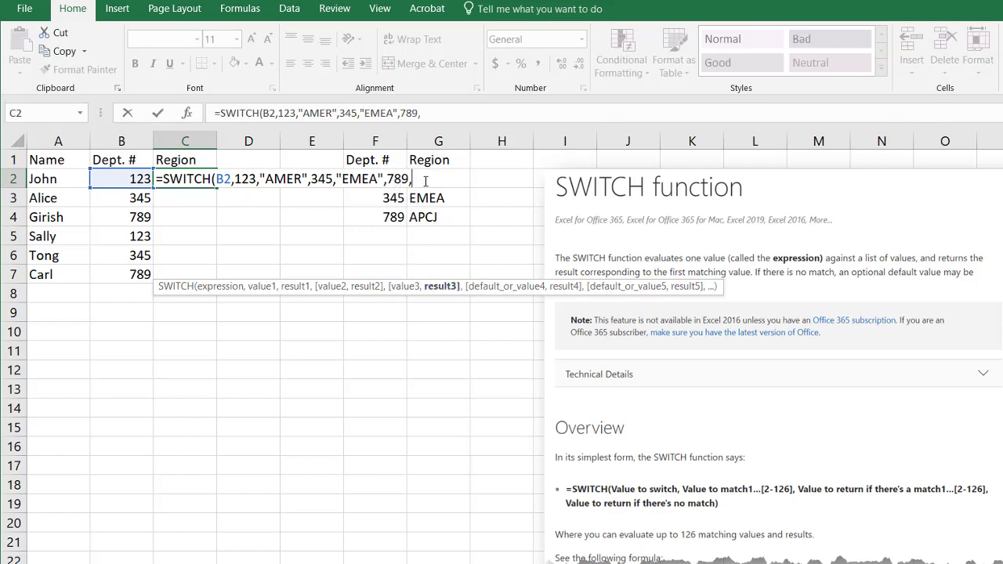
text("APCJ",)
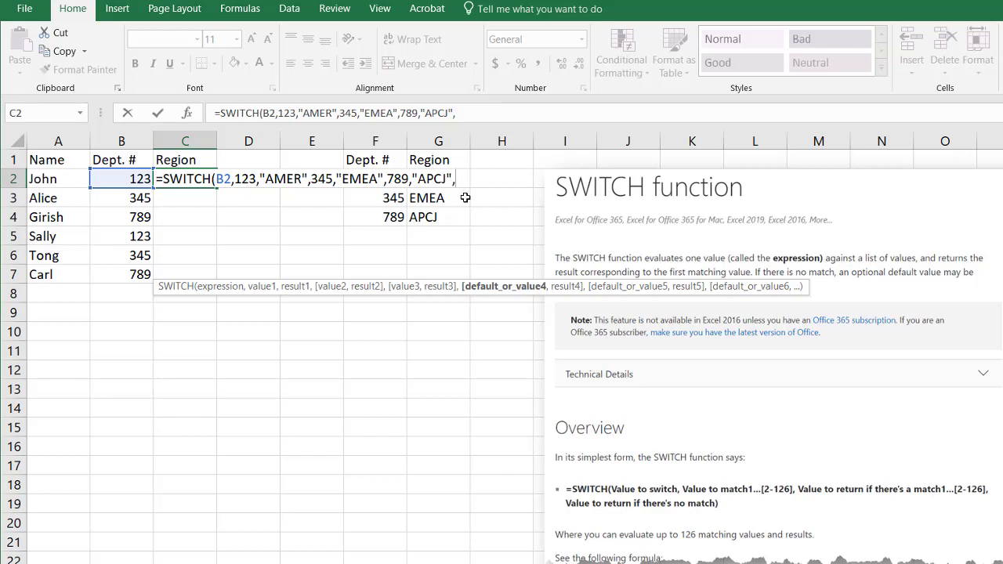
text(")
text(TBD")
key(BackSpace)
key(BackSpace)
key(BackSpace)
key(BackSpace)
text(Not Found")
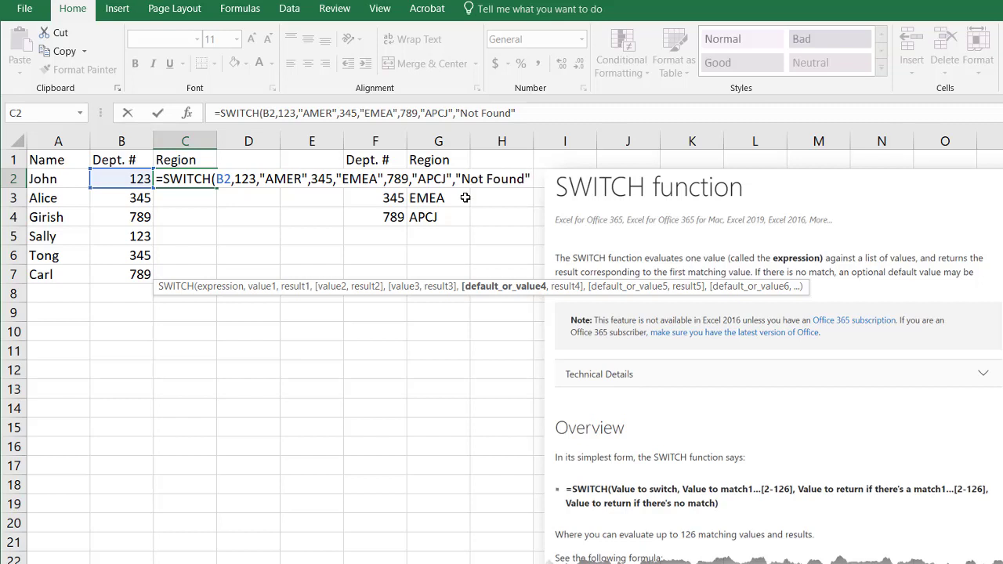
text())
- Commit the SWITCH formula and fill it down C2:C7, spot-checking C3, C4, C5 and C7
key(Return)
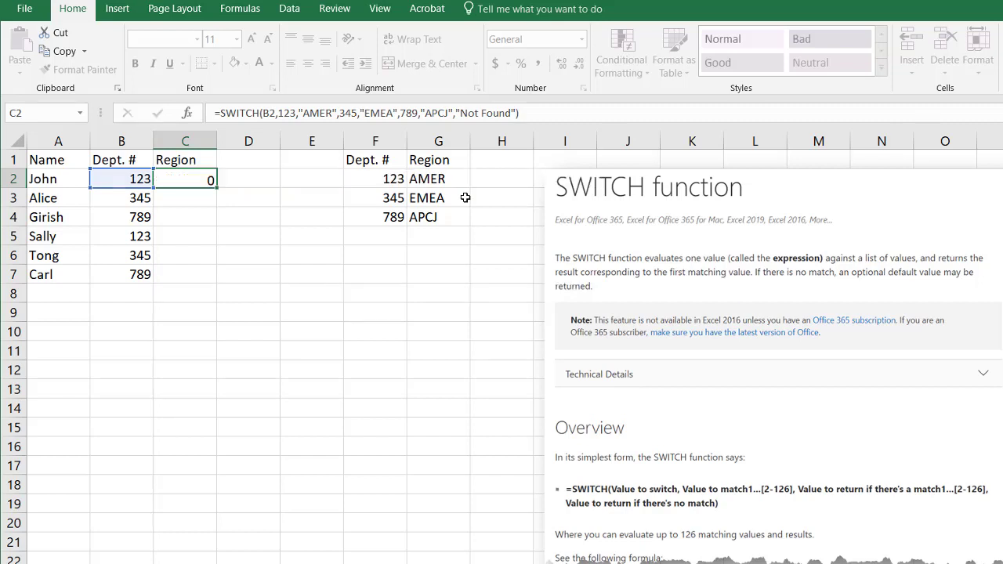
click(193, 178)
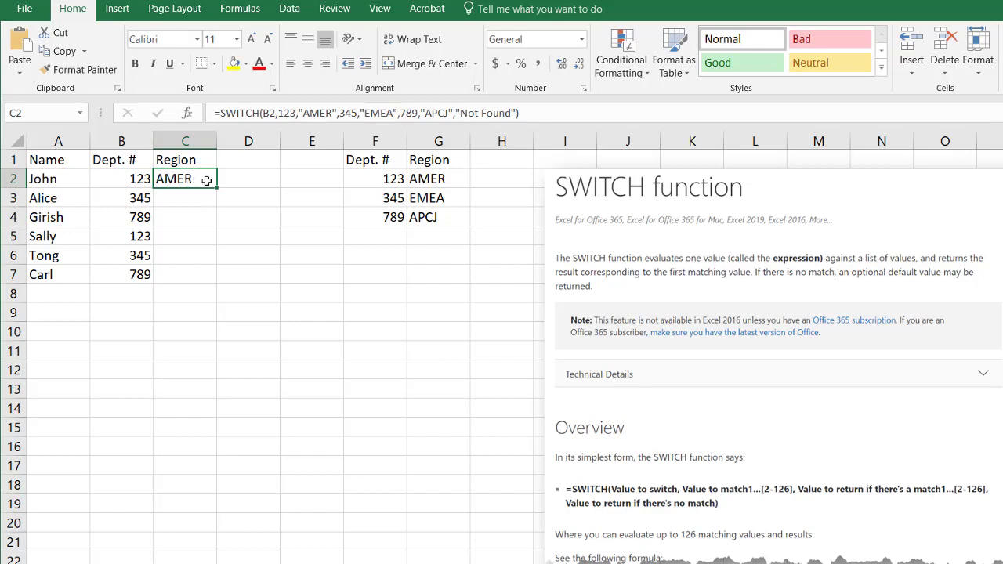
drag(218, 187, 217, 284)
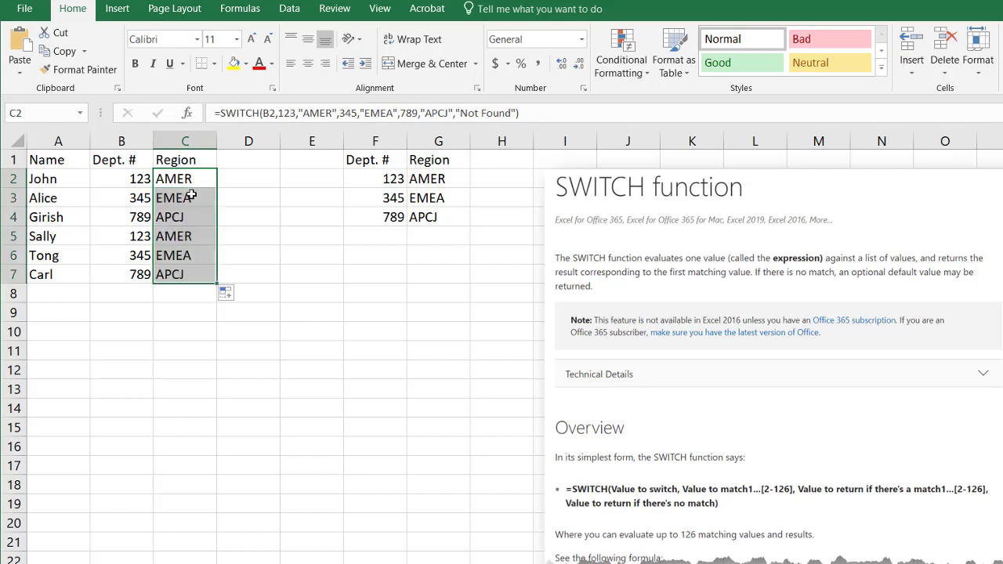
click(191, 197)
click(188, 217)
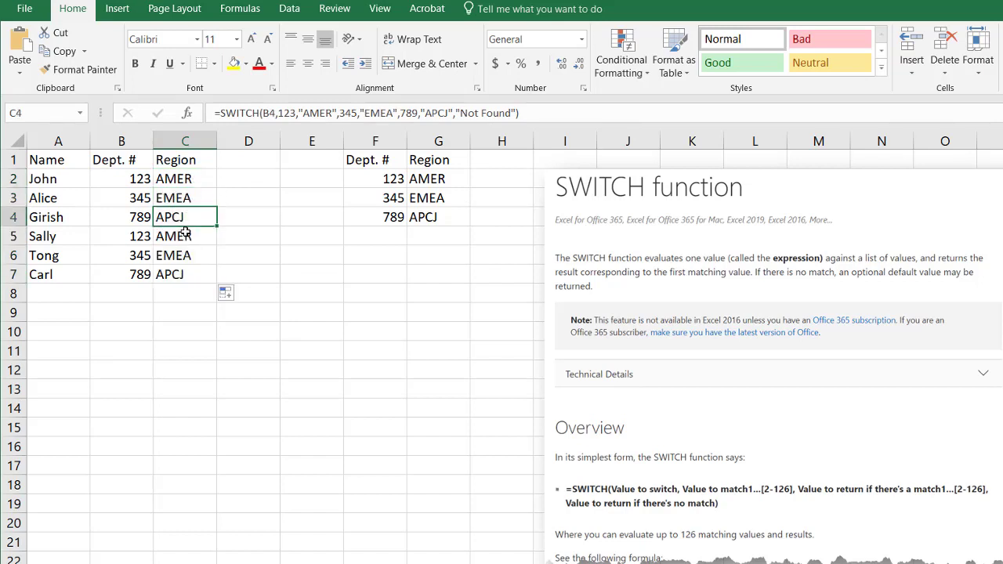
click(186, 233)
click(186, 271)
click(191, 220)
- Clear columns F and G, confirming C2 still shows AMER
drag(374, 141, 433, 141)
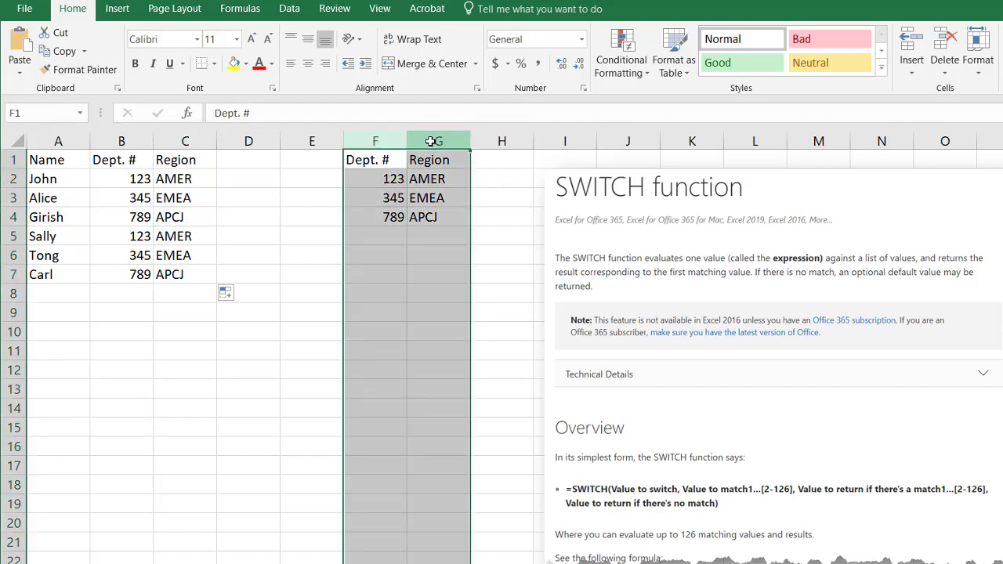
key(Delete)
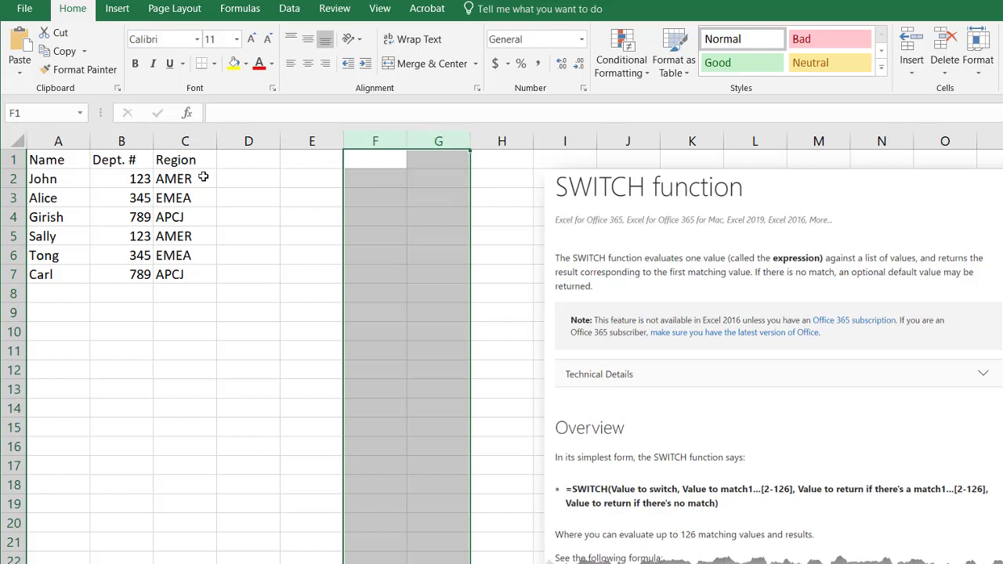
click(179, 177)
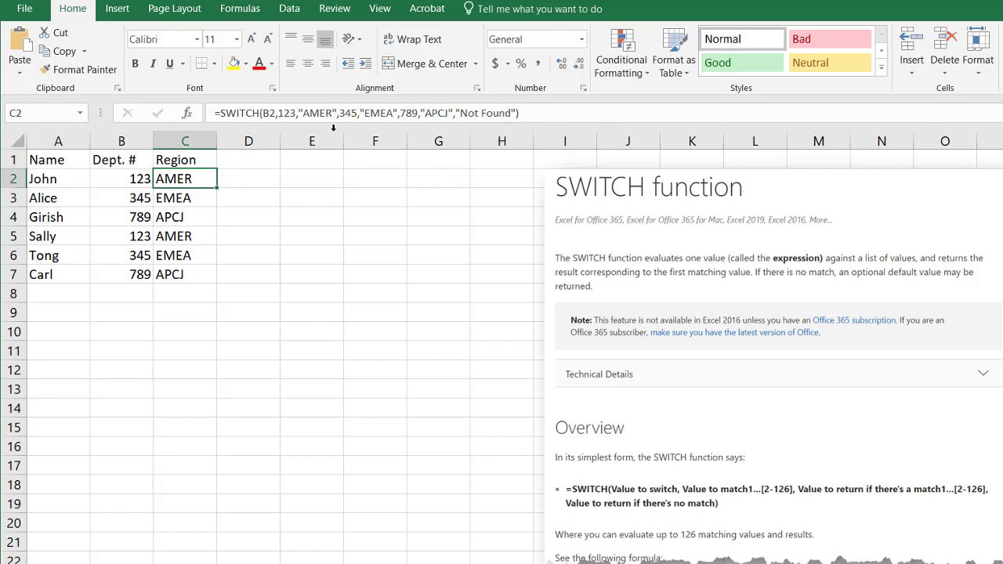
click(410, 175)
click(404, 234)
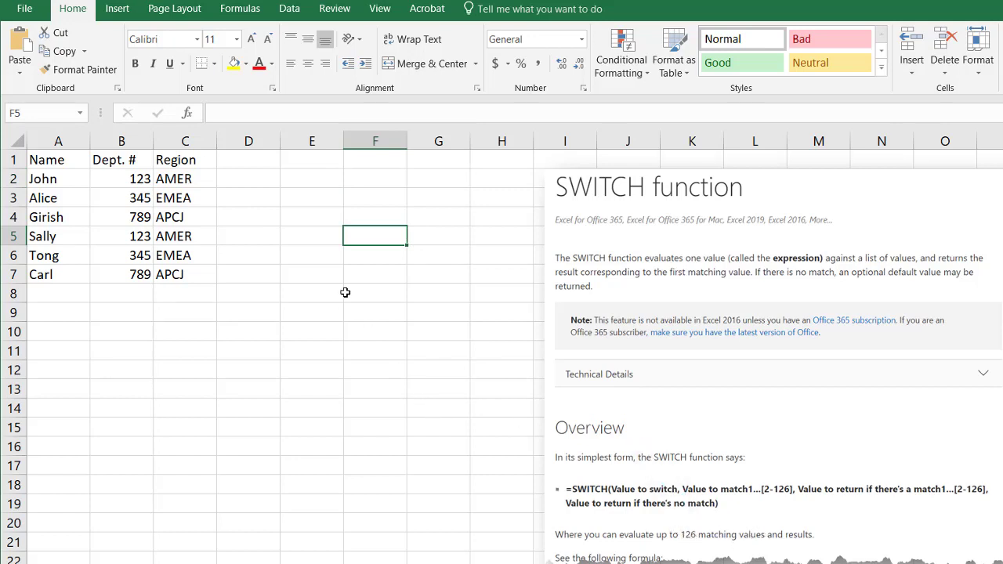
click(199, 179)
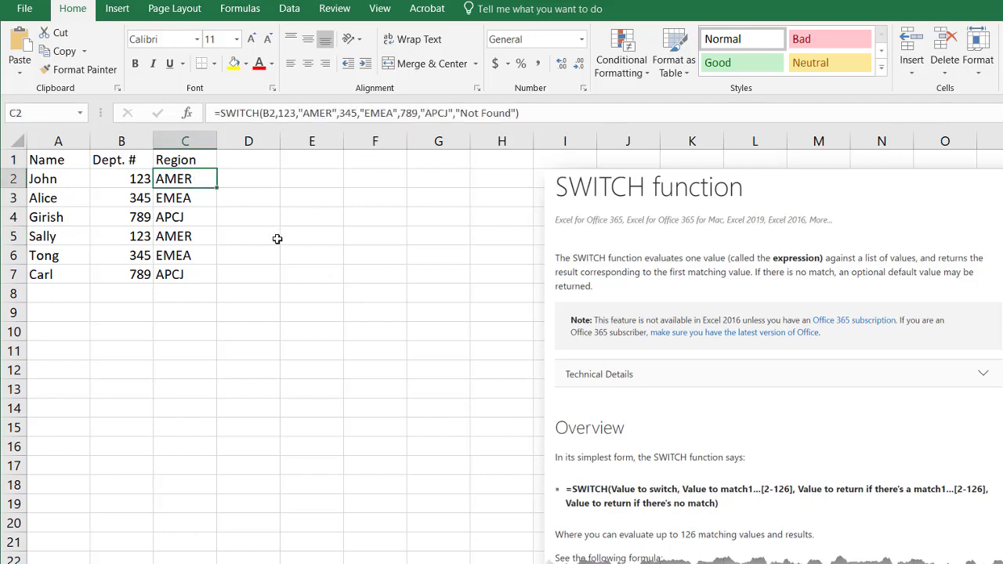